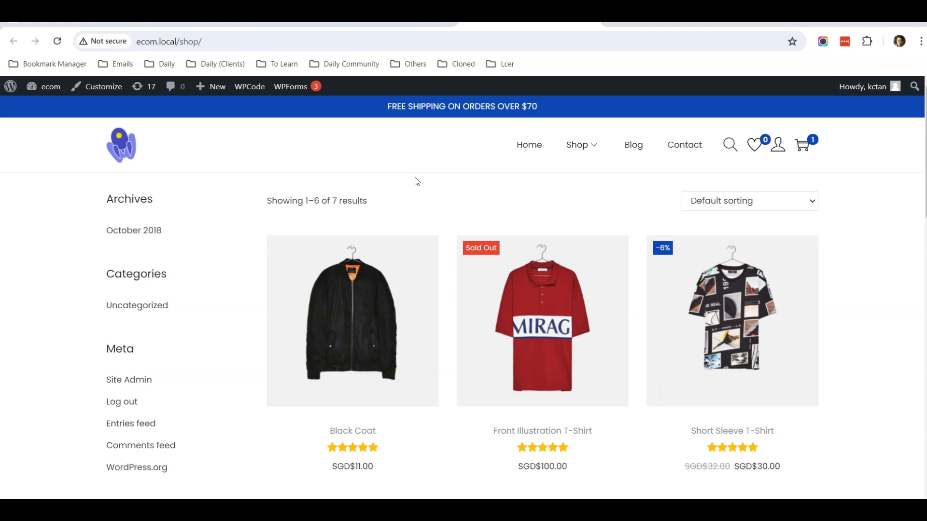
# - Look over the shop listing's product labels, including Sold Out, and open the Front Illustration T-Shirt product page
pyautogui.scroll(-3, 389, 260)
pyautogui.scroll(3, 389, 261)
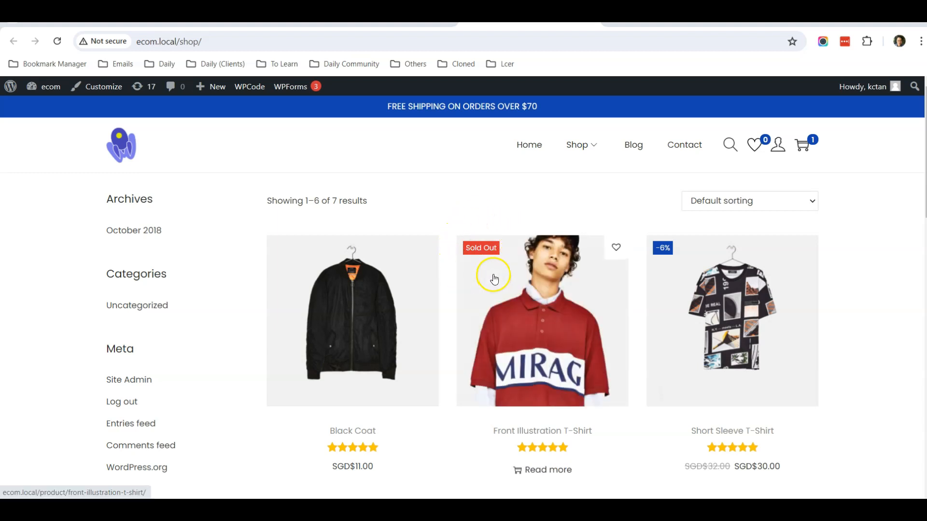
pyautogui.scroll(-5, 495, 277)
pyautogui.scroll(6, 594, 321)
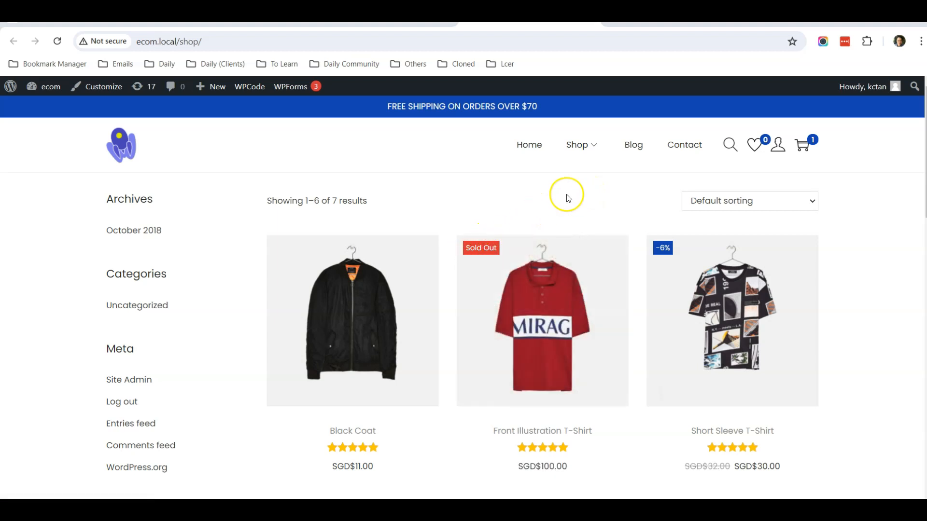
pyautogui.scroll(-1, 565, 193)
pyautogui.scroll(1, 524, 271)
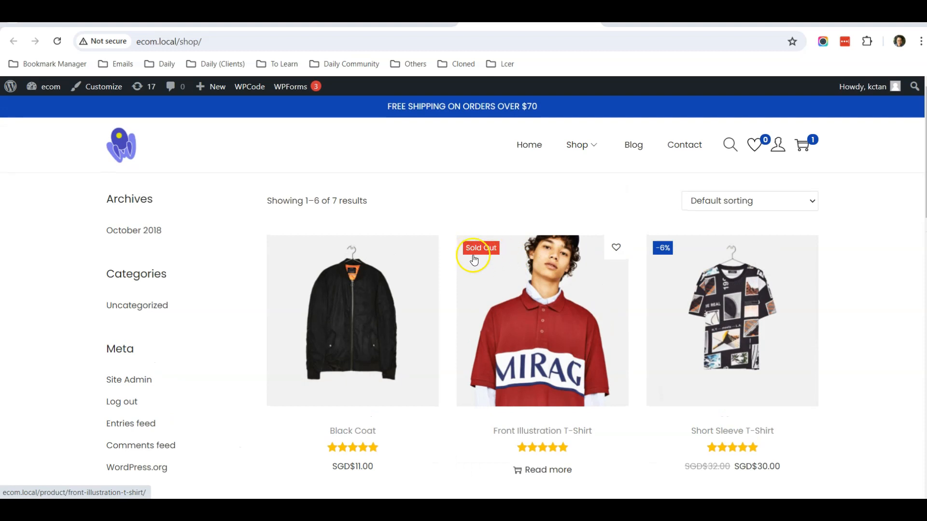
pyautogui.scroll(-2, 507, 285)
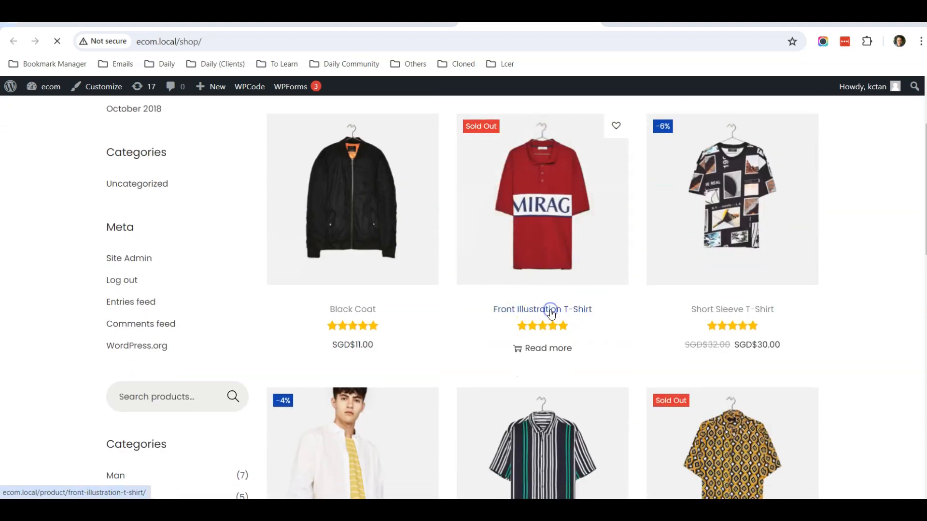
pyautogui.click(538, 268)
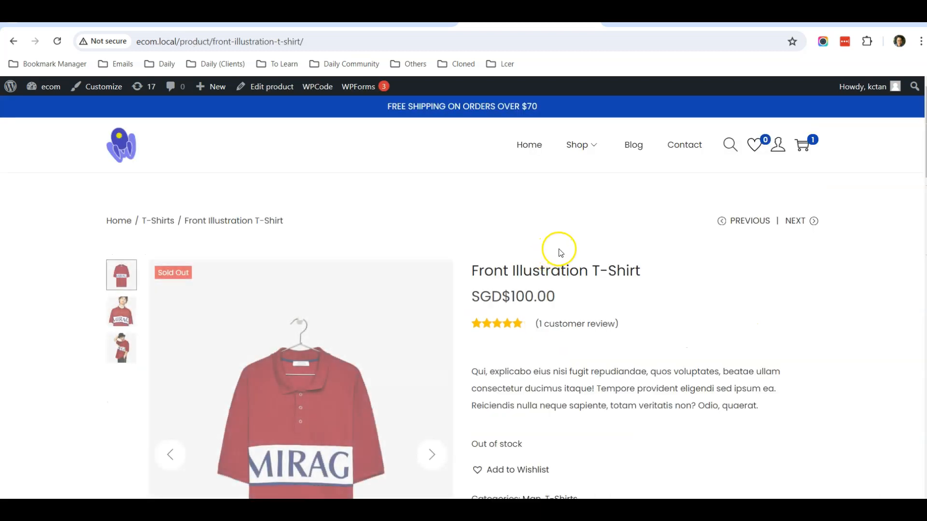
# - Examine the Front Illustration T-Shirt page's stock status and purchase options, and return to the shop listing
pyautogui.scroll(-2, 555, 249)
pyautogui.scroll(-3, 559, 256)
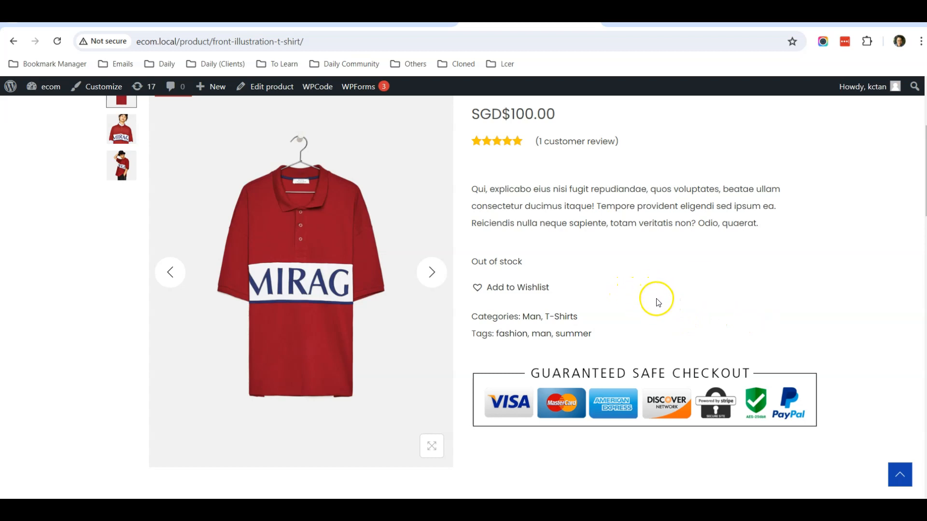
pyautogui.scroll(2, 659, 311)
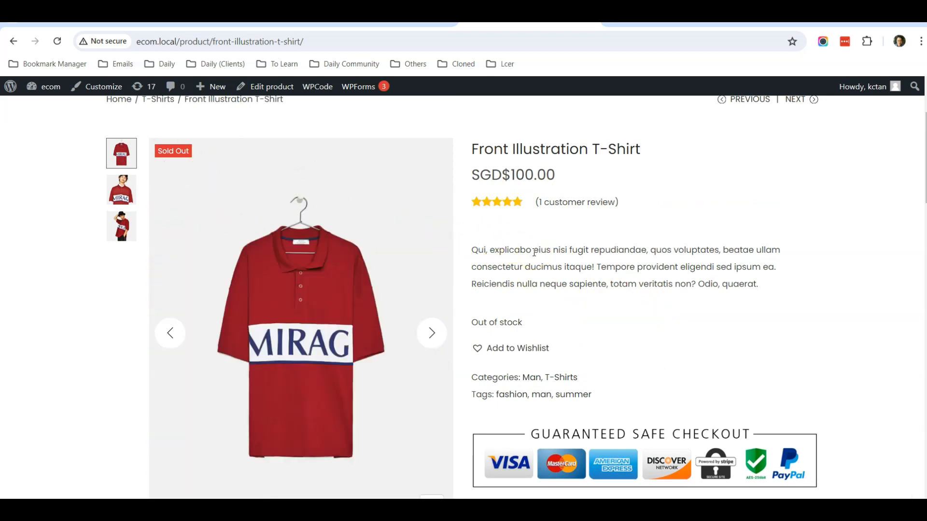
pyautogui.scroll(4, 562, 263)
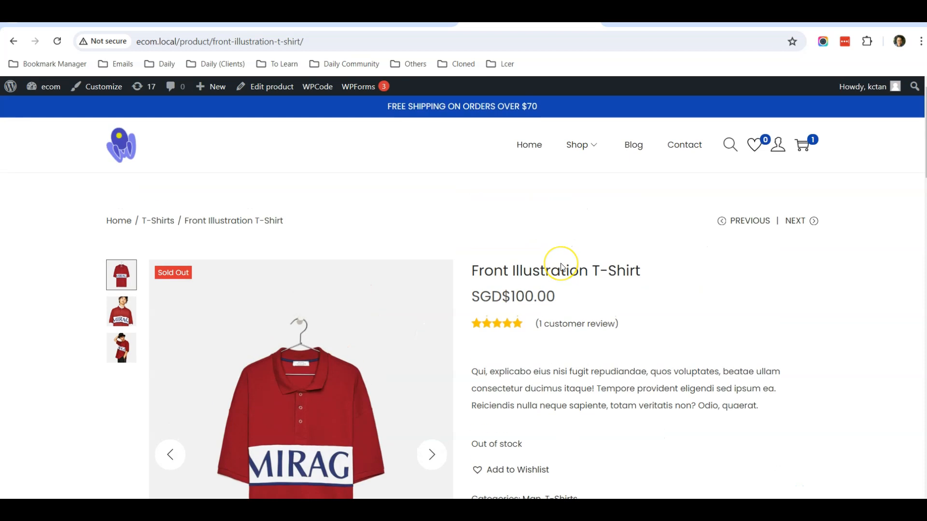
pyautogui.scroll(-4, 561, 265)
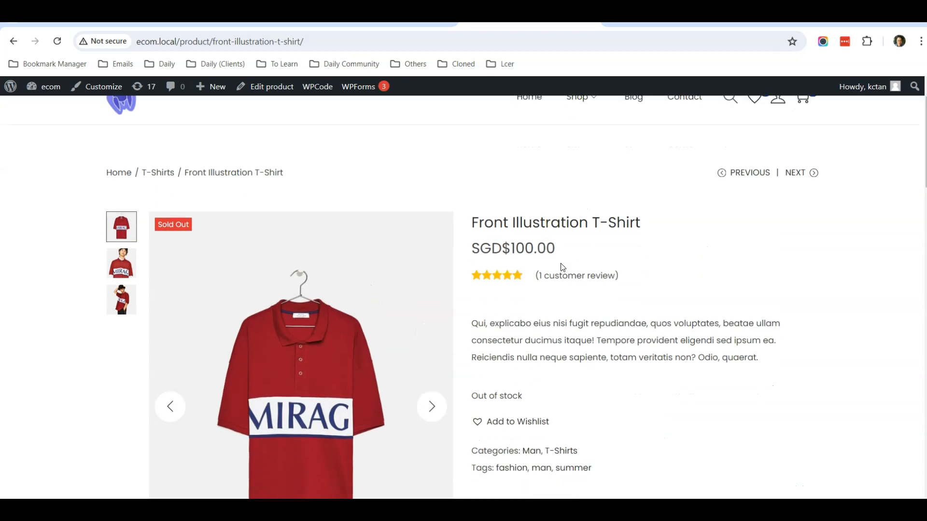
pyautogui.scroll(2, 562, 263)
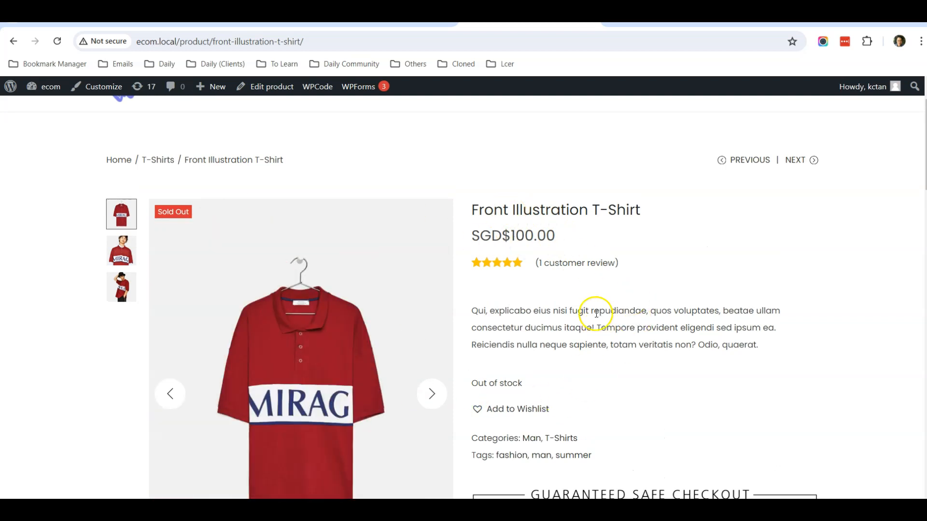
pyautogui.scroll(-4, 596, 314)
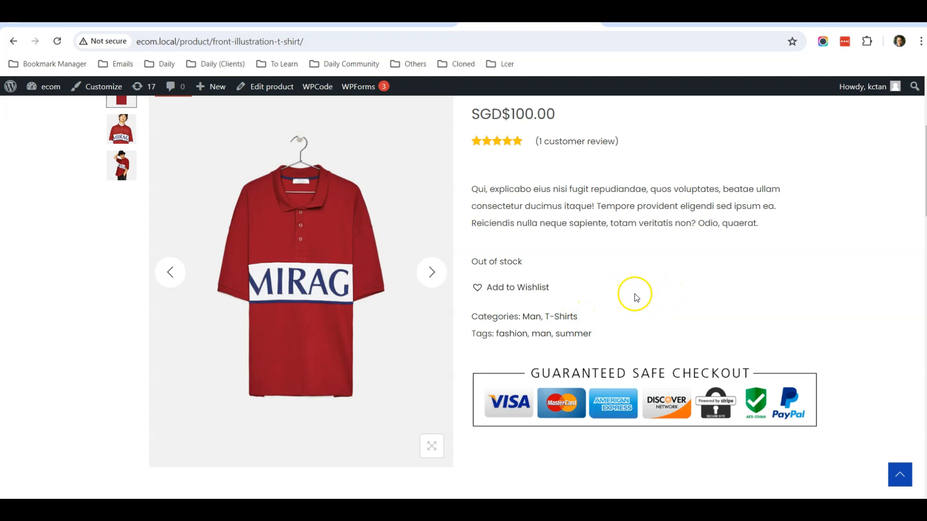
pyautogui.scroll(4, 643, 295)
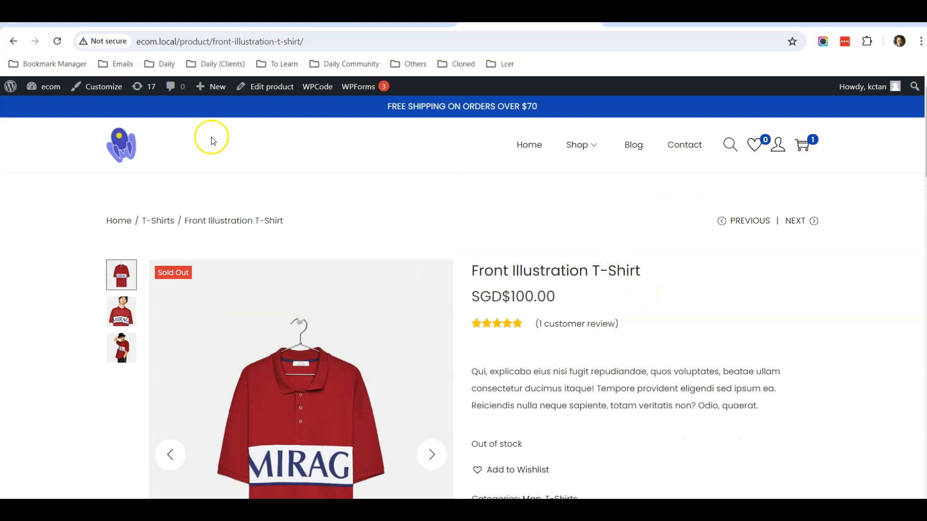
pyautogui.click(13, 42)
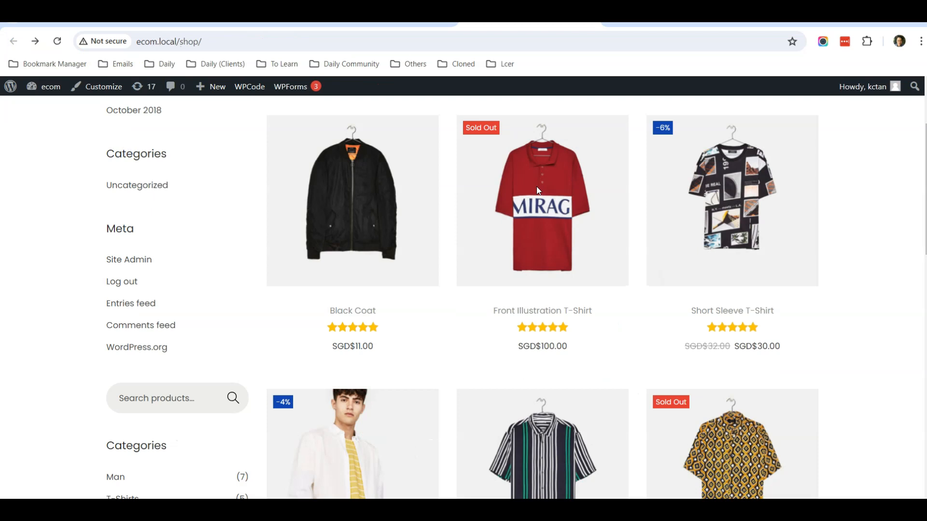
pyautogui.scroll(3, 538, 189)
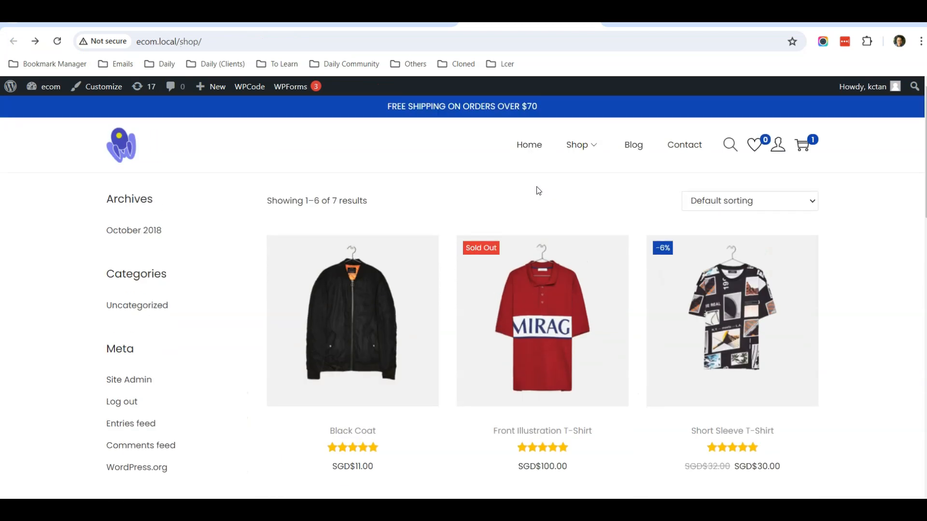
pyautogui.click(379, 19)
pyautogui.scroll(2, 360, 213)
pyautogui.scroll(2, 359, 212)
pyautogui.scroll(-1, 360, 212)
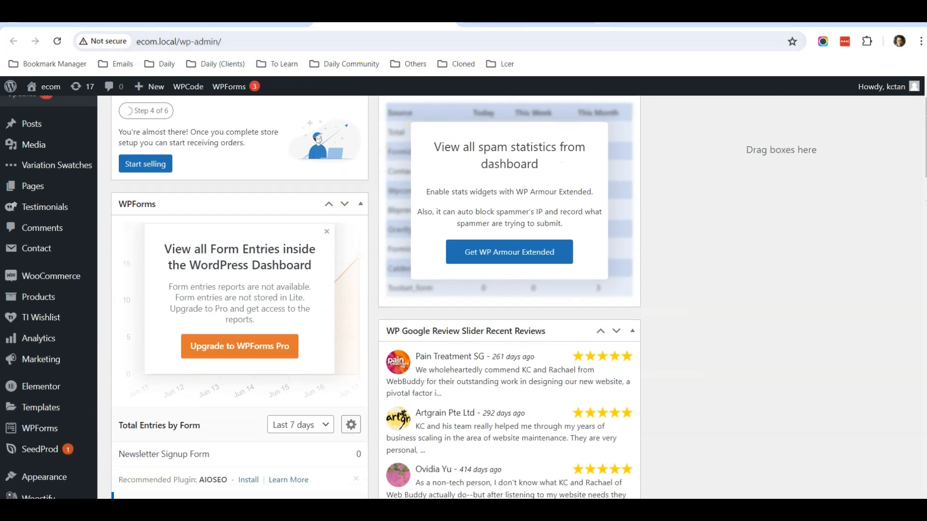
pyautogui.click(507, 19)
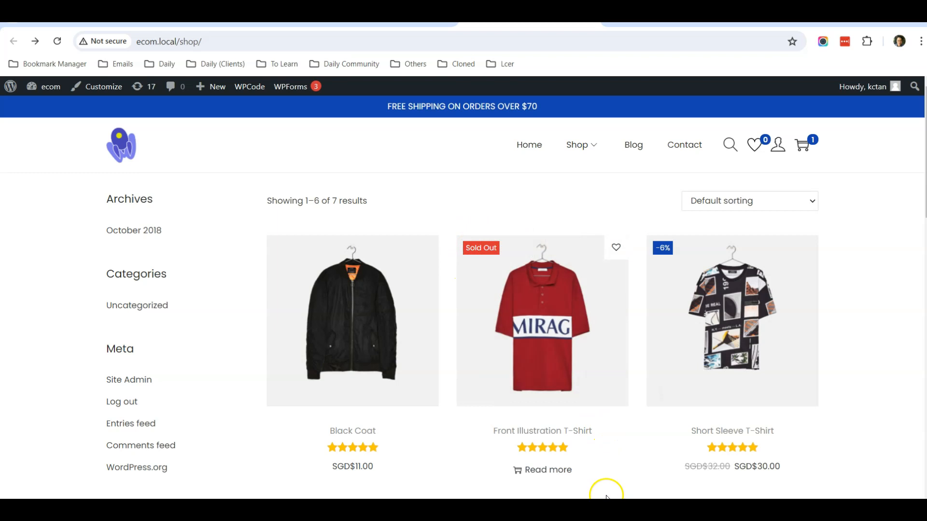
# - Copy the whole .woostify-out-of-stock-label CSS rule from out-of-stock-label.txt in Notepad and minimize its window
pyautogui.click(586, 510)
pyautogui.moveTo(121, 114); pyautogui.dragTo(86, 90)
pyautogui.rightClick(107, 96)
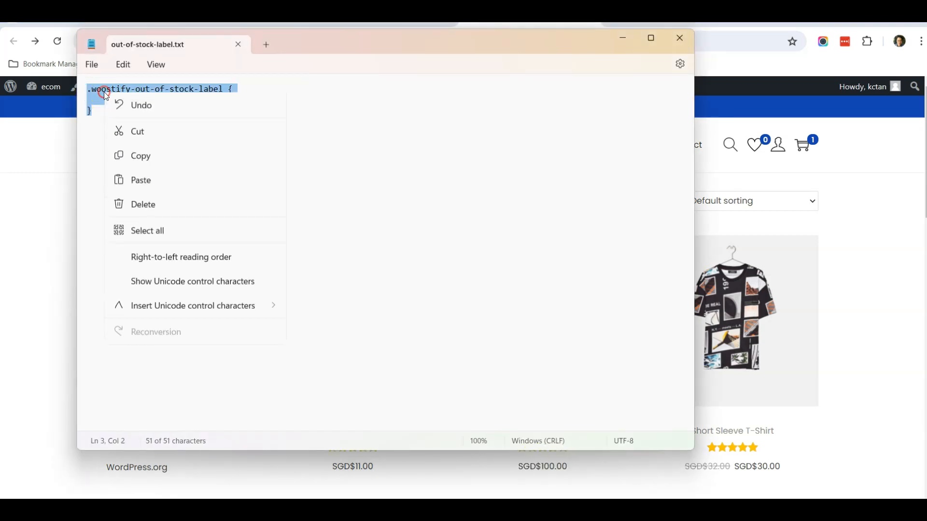
pyautogui.click(158, 155)
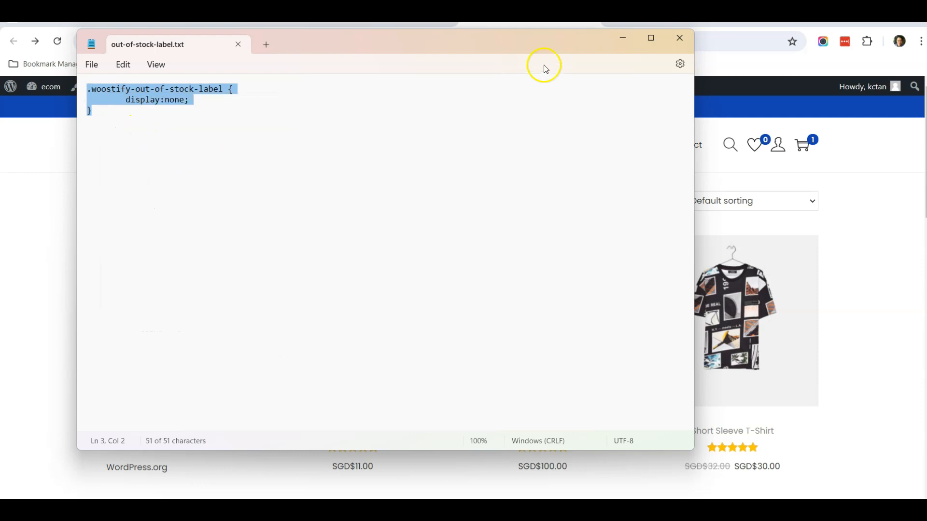
pyautogui.click(619, 47)
# - Switch to the WordPress dashboard and open the theme customizer's Additional CSS section
pyautogui.click(400, 25)
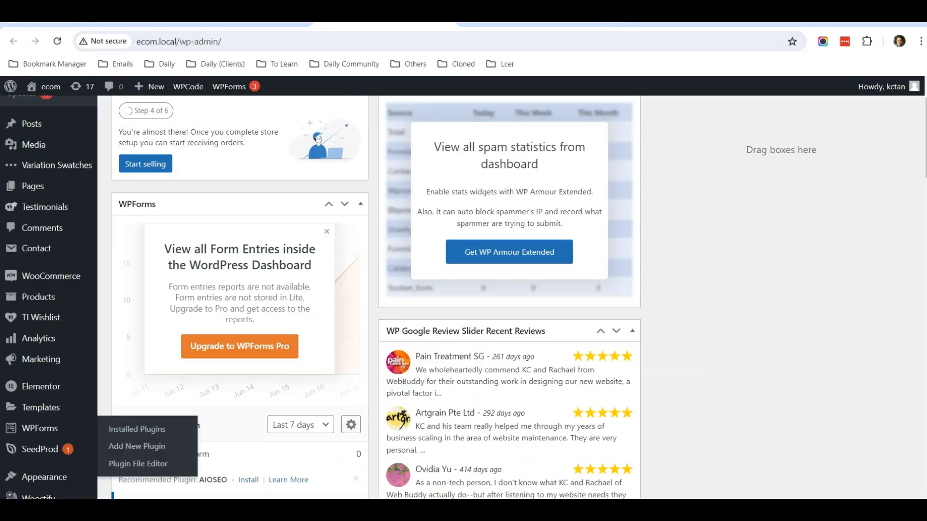
pyautogui.scroll(-4, 103, 249)
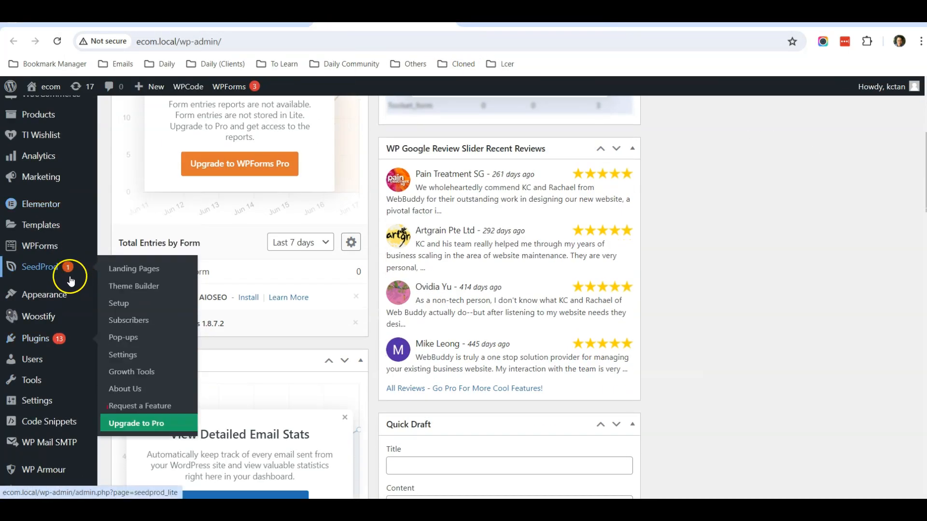
pyautogui.moveTo(53, 292)
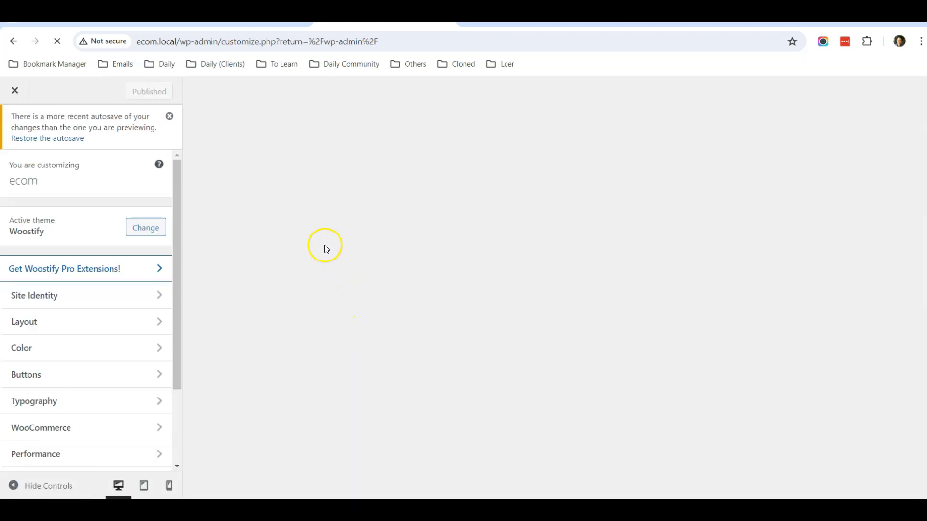
pyautogui.scroll(-3, 118, 274)
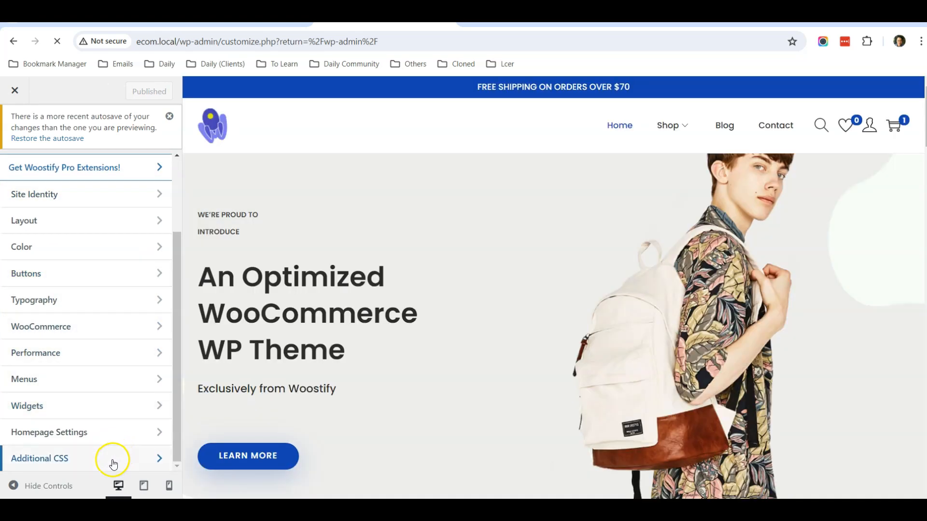
pyautogui.click(112, 459)
# - Add the copied rule ".woostify-out-of-stock-label { display:none; }" on a new line after the existing CSS and publish the change
pyautogui.click(83, 268)
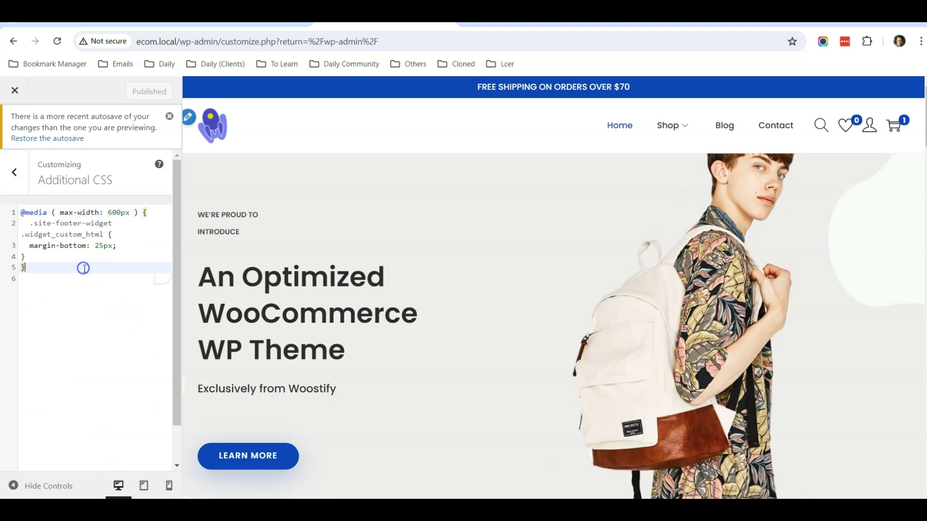
pyautogui.press('Return')
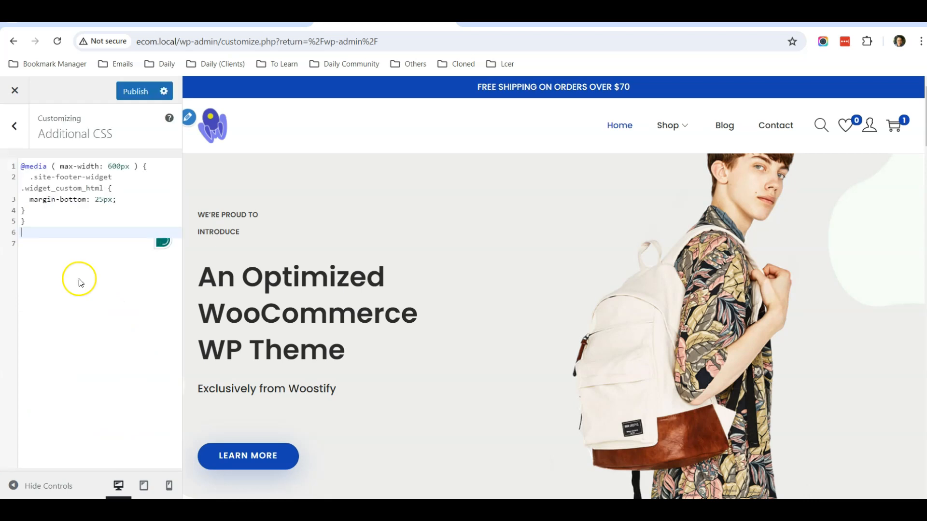
pyautogui.rightClick(52, 235)
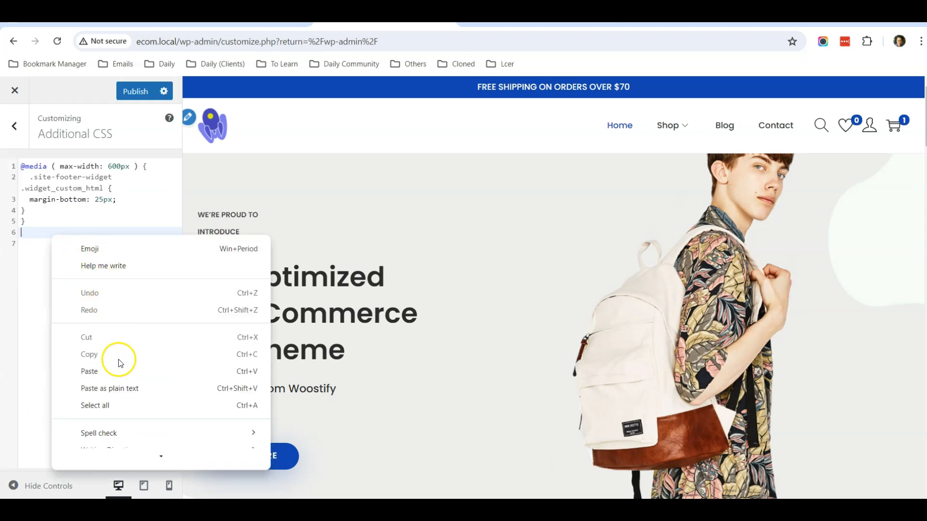
pyautogui.click(128, 387)
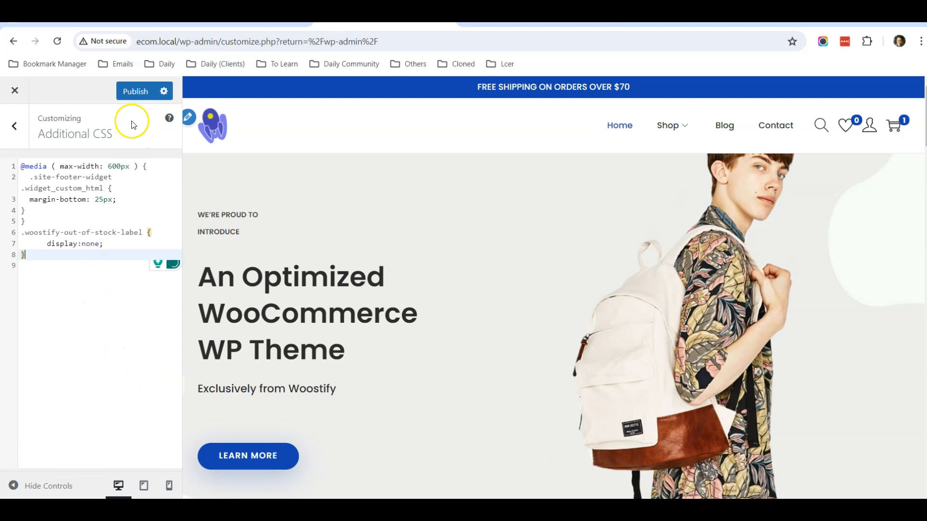
pyautogui.click(131, 94)
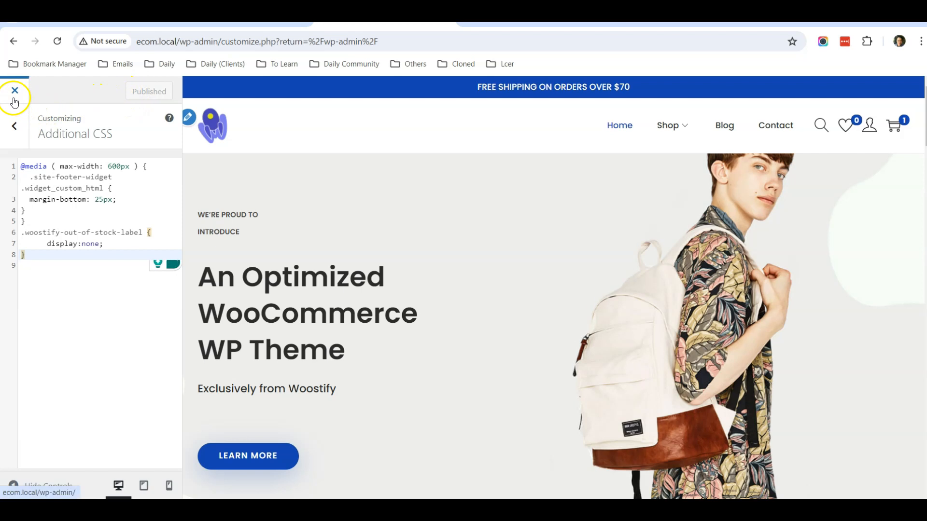
# - Preview the Shop Full Width page to check the out-of-stock labels, and close the customizer
pyautogui.moveTo(668, 125)
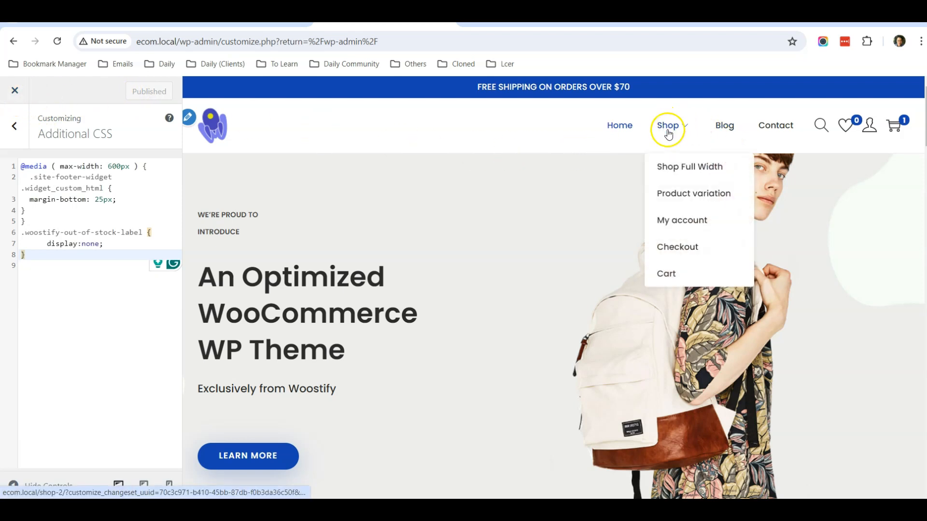
pyautogui.click(678, 168)
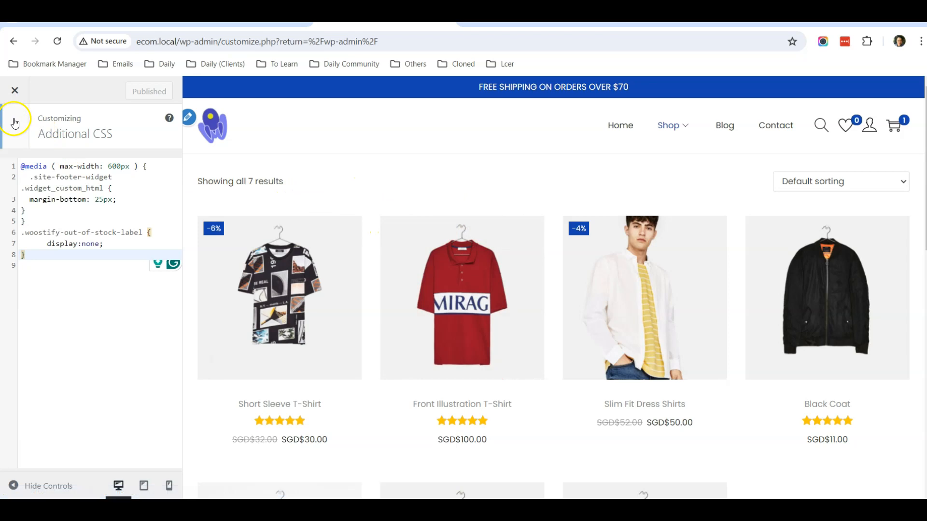
pyautogui.click(12, 91)
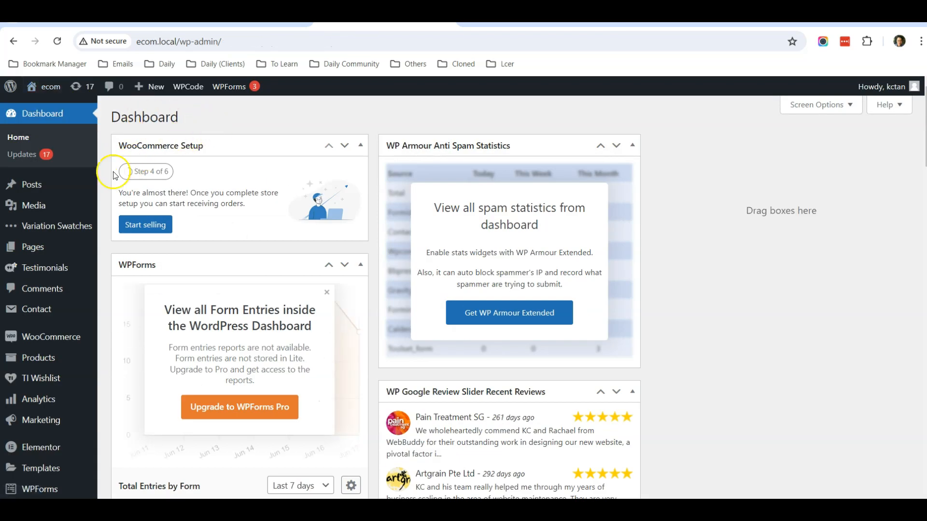
# - Go to the page for adding new plugins and search for "waitlist woocommerce"
pyautogui.moveTo(54, 273)
pyautogui.scroll(-5, 54, 273)
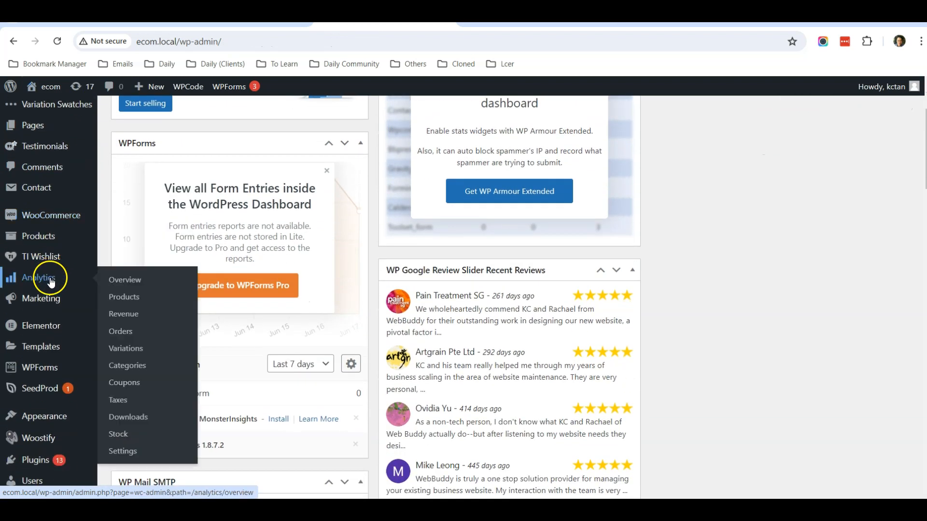
pyautogui.moveTo(36, 338)
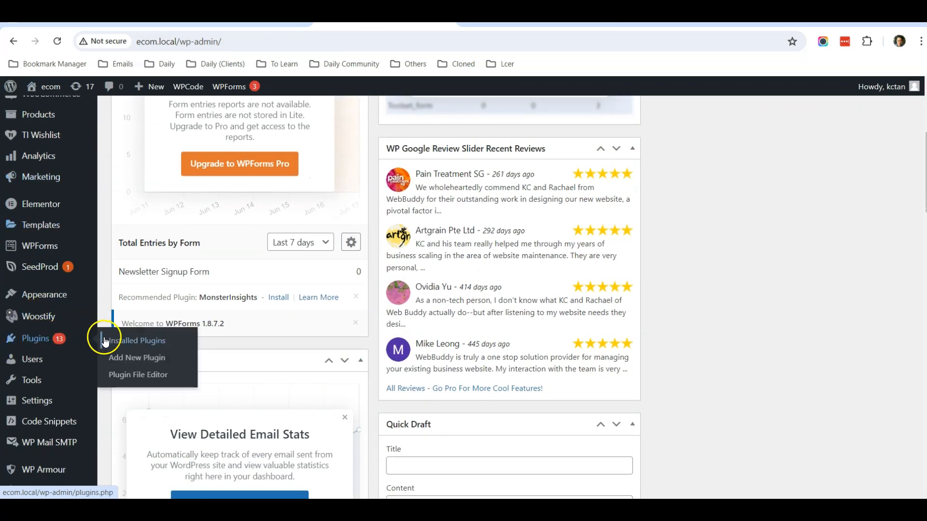
pyautogui.click(134, 362)
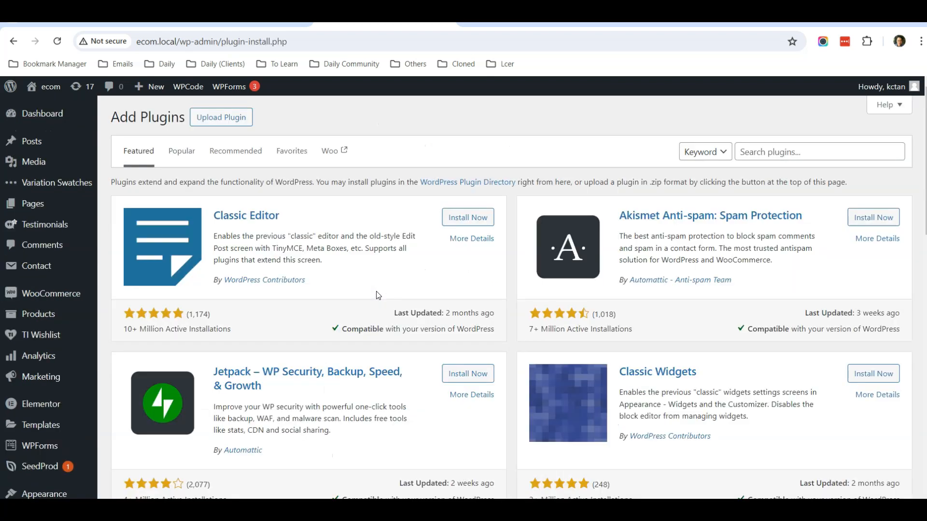
pyautogui.click(768, 153)
pyautogui.write('wa')
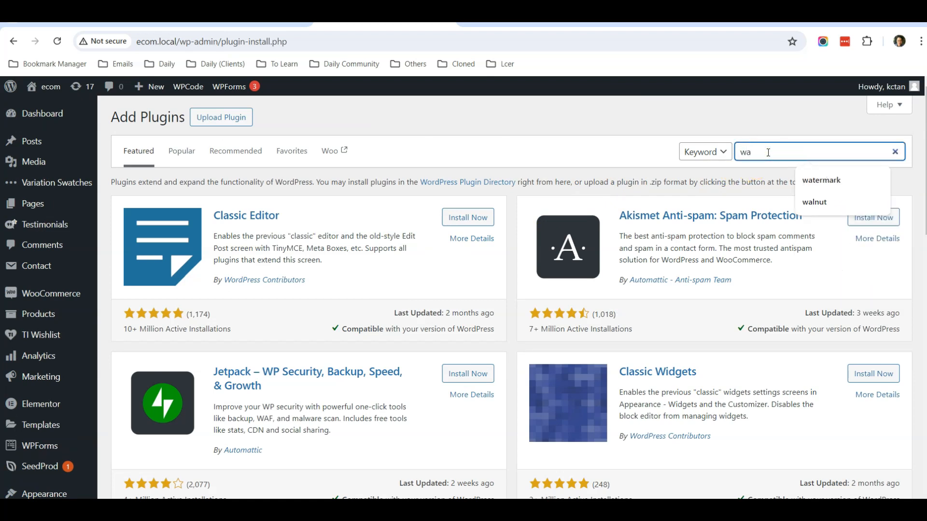
pyautogui.write('itlist woocommerce')
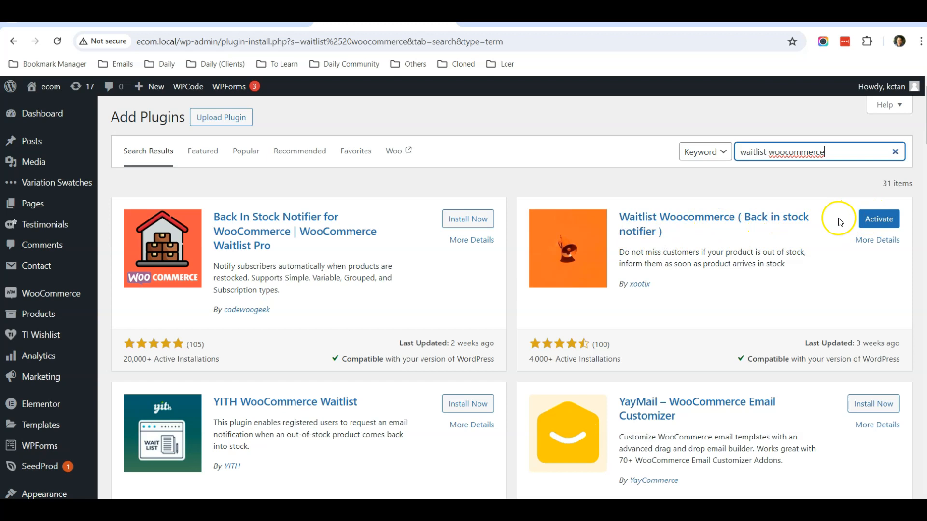
# - Activate the Waitlist Woocommerce (Back in stock notifier) plugin by xootix and open its settings
pyautogui.click(879, 219)
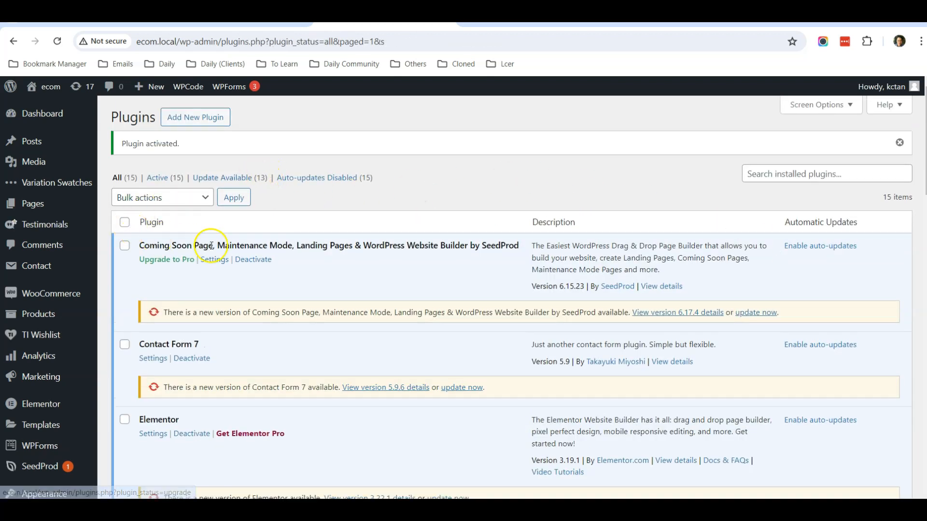
pyautogui.scroll(-8, 314, 260)
pyautogui.scroll(-6, 316, 264)
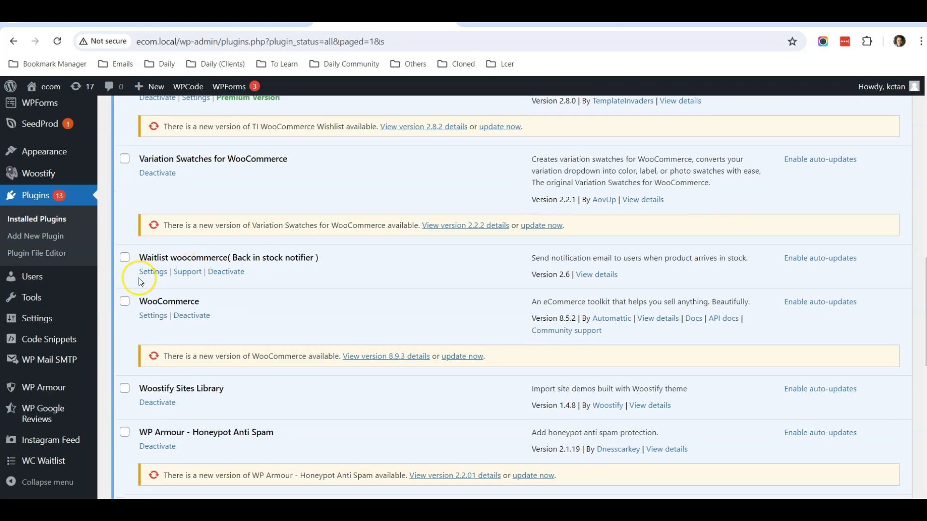
pyautogui.click(147, 278)
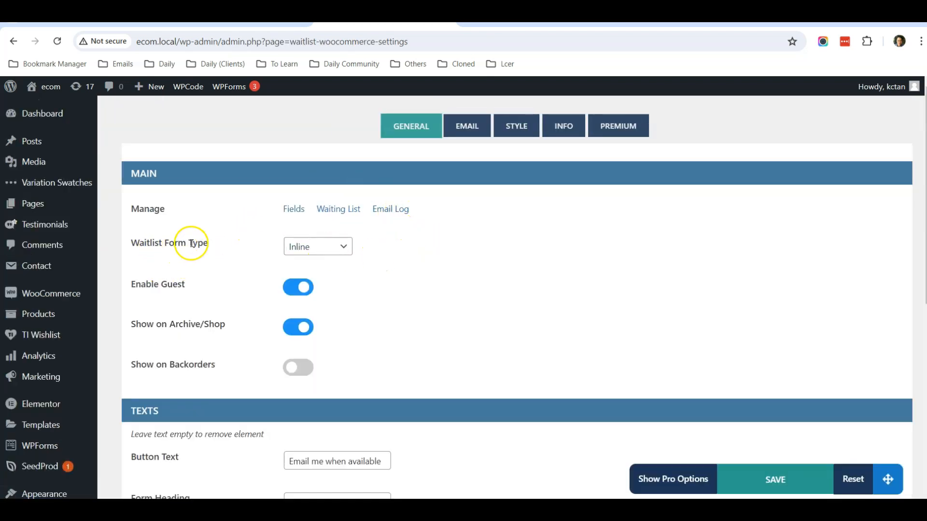
# - Choose Inline as the Waitlist Form Type
pyautogui.click(308, 248)
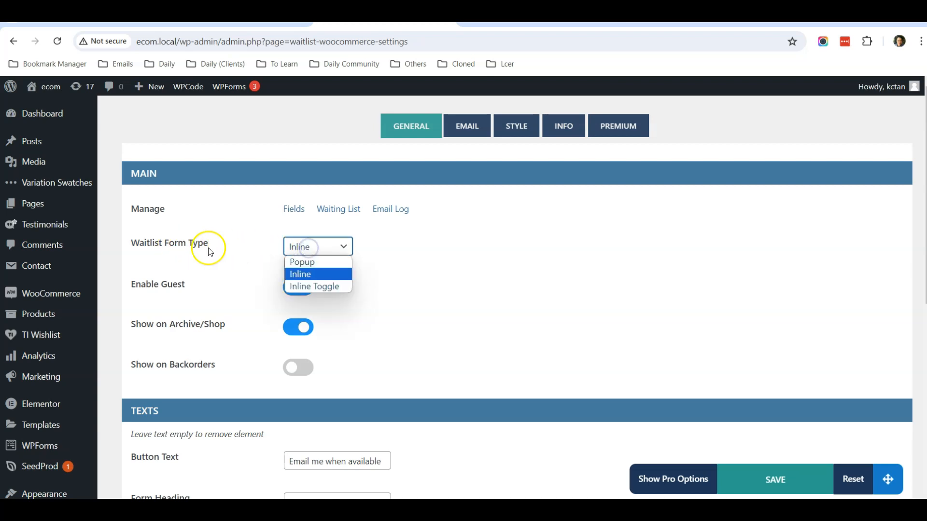
pyautogui.click(328, 274)
pyautogui.click(500, 246)
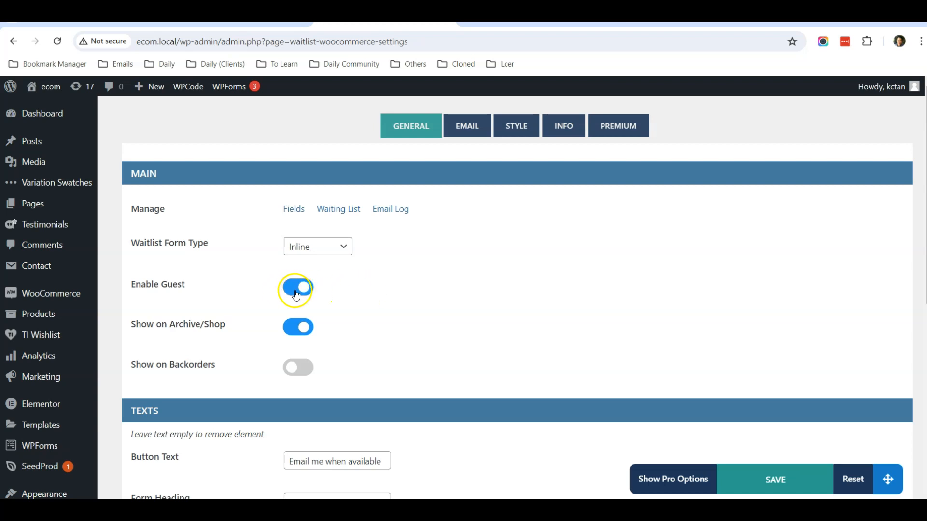
# - Review the main and text options in the waitlist's general settings and save them
pyautogui.scroll(-5, 338, 289)
pyautogui.scroll(4, 362, 285)
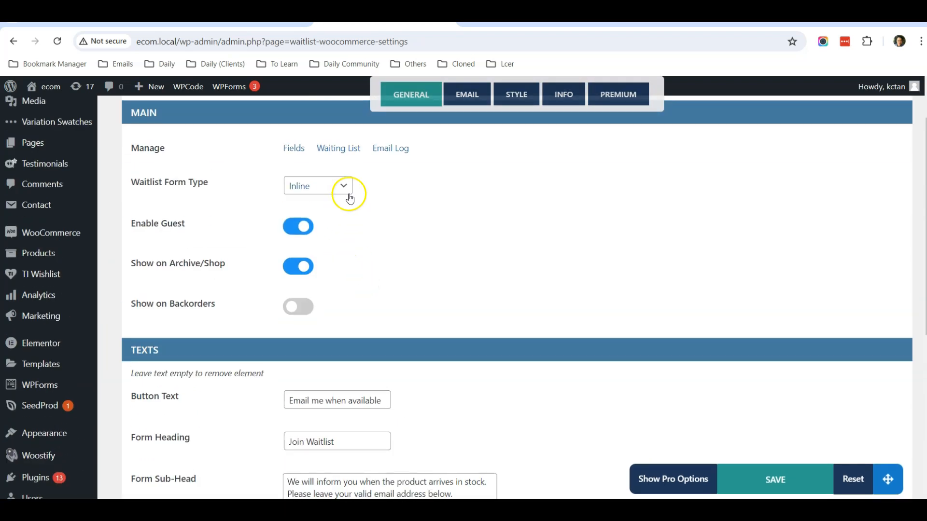
pyautogui.scroll(2, 376, 159)
pyautogui.scroll(-5, 482, 212)
pyautogui.scroll(5, 451, 252)
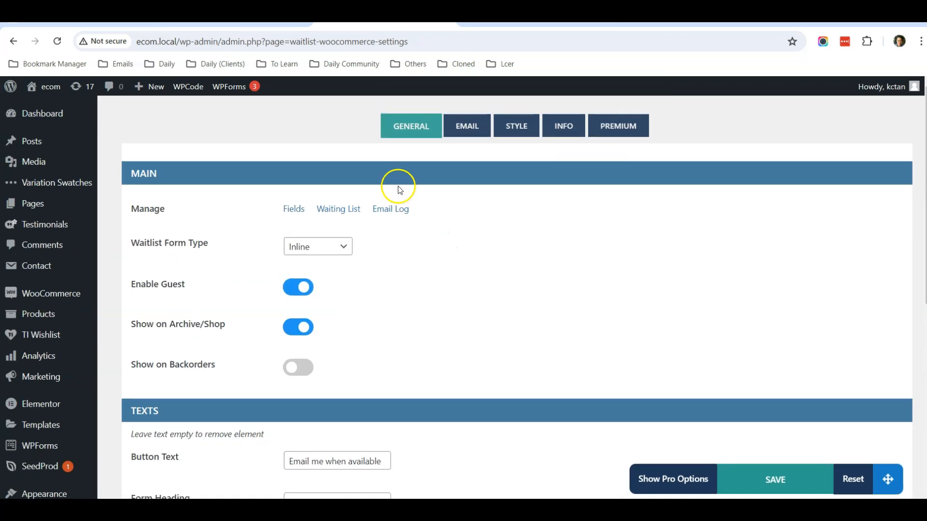
pyautogui.scroll(-1, 483, 247)
pyautogui.scroll(1, 541, 225)
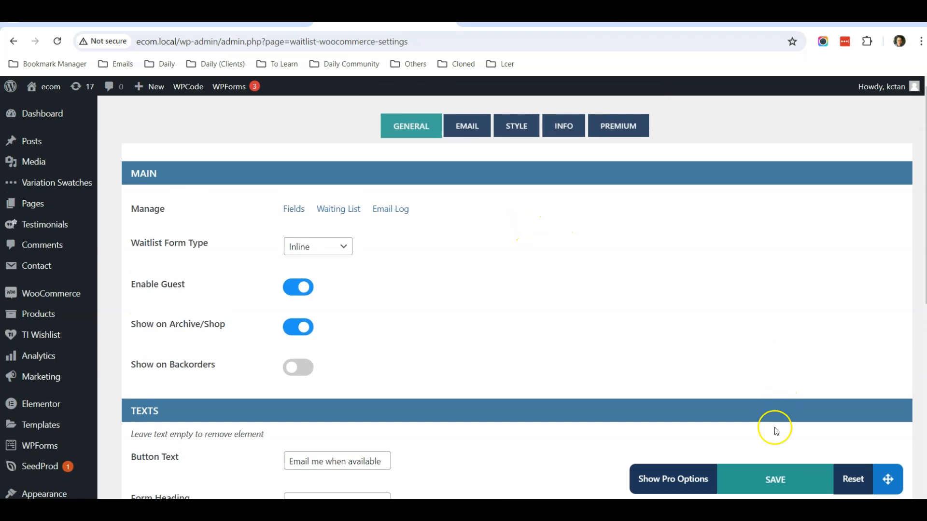
pyautogui.click(768, 480)
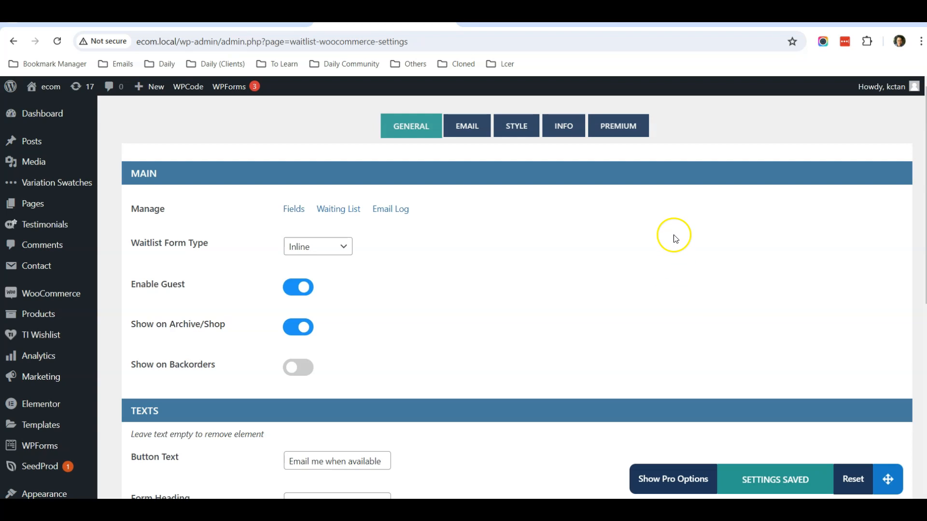
# - Switch to the storefront shop page, reload it, and open the Front Illustration T-Shirt product at its Join Waitlist form
pyautogui.click(555, 20)
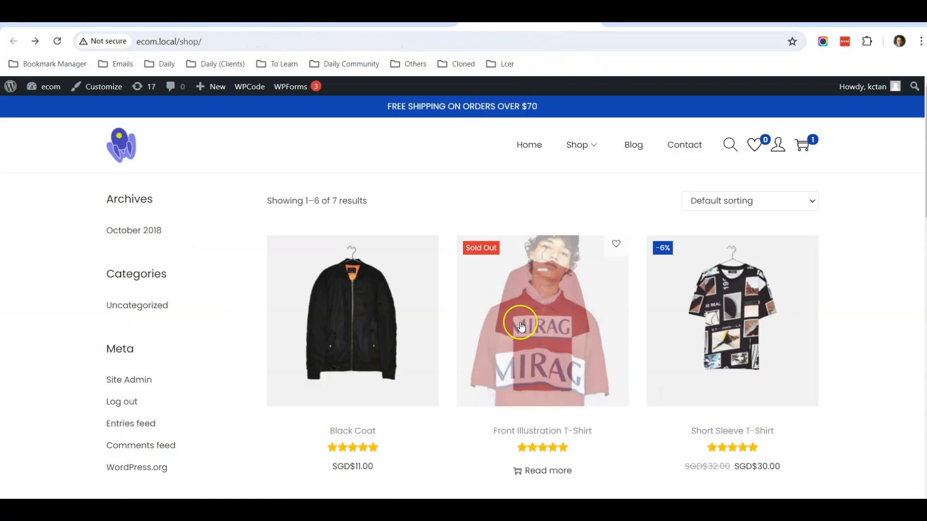
pyautogui.click(56, 41)
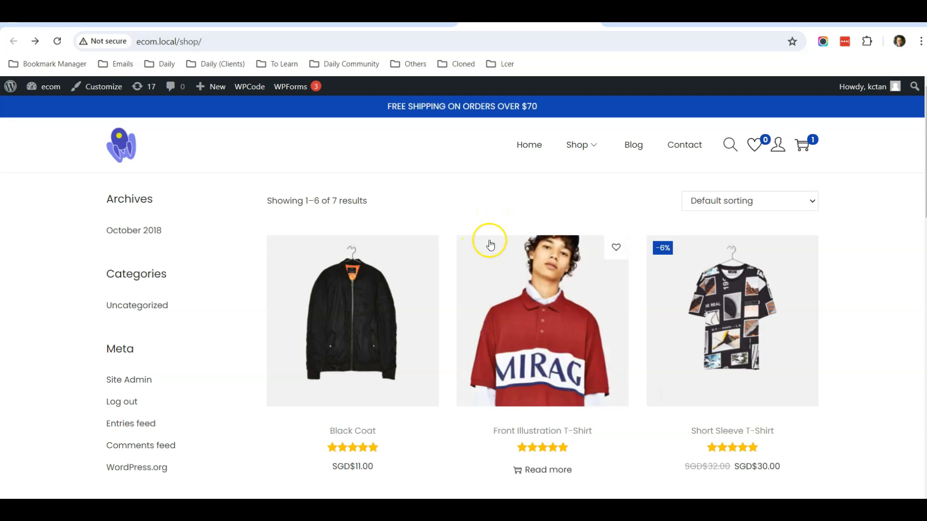
pyautogui.click(539, 347)
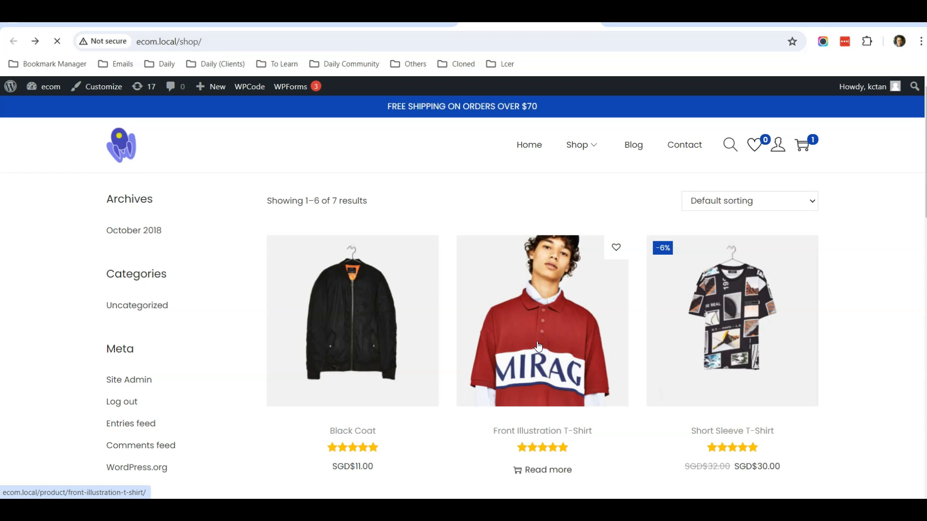
pyautogui.scroll(-3, 538, 344)
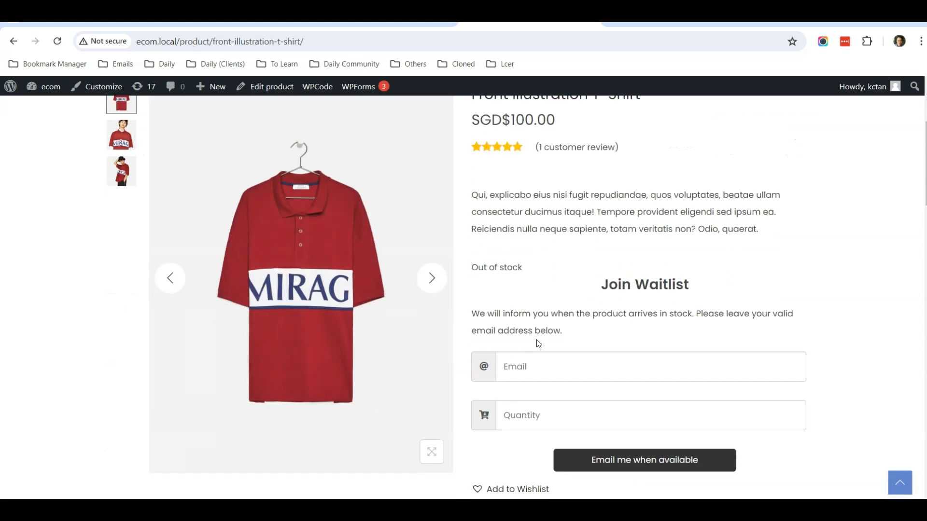
pyautogui.scroll(-2, 575, 302)
# - Set the quantity in the Join Waitlist form to 5 and try to submit the request with the email left blank
pyautogui.click(593, 239)
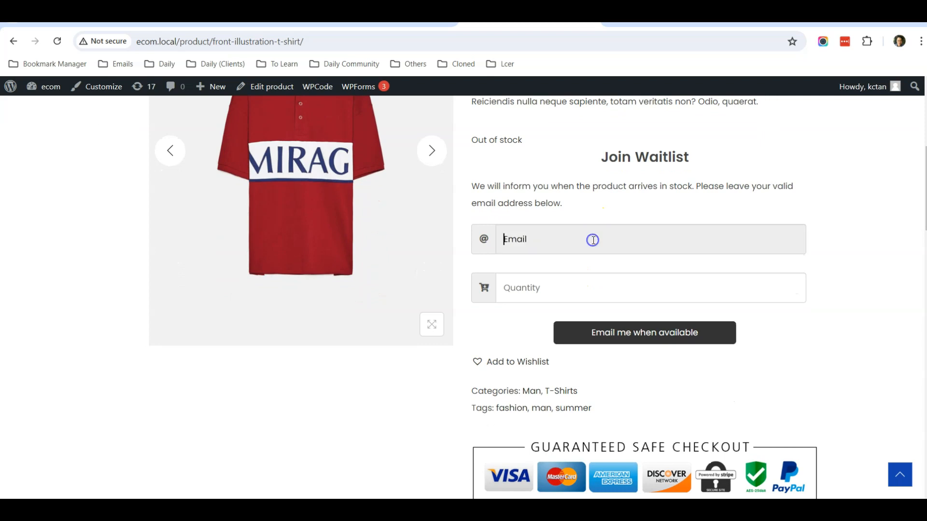
pyautogui.click(568, 293)
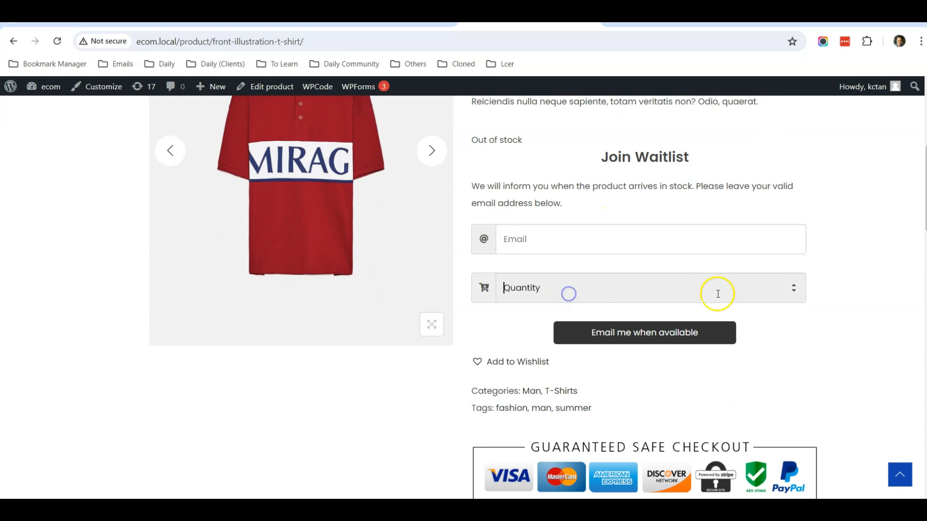
pyautogui.click(794, 284)
pyautogui.click(794, 284)
pyautogui.click(795, 284)
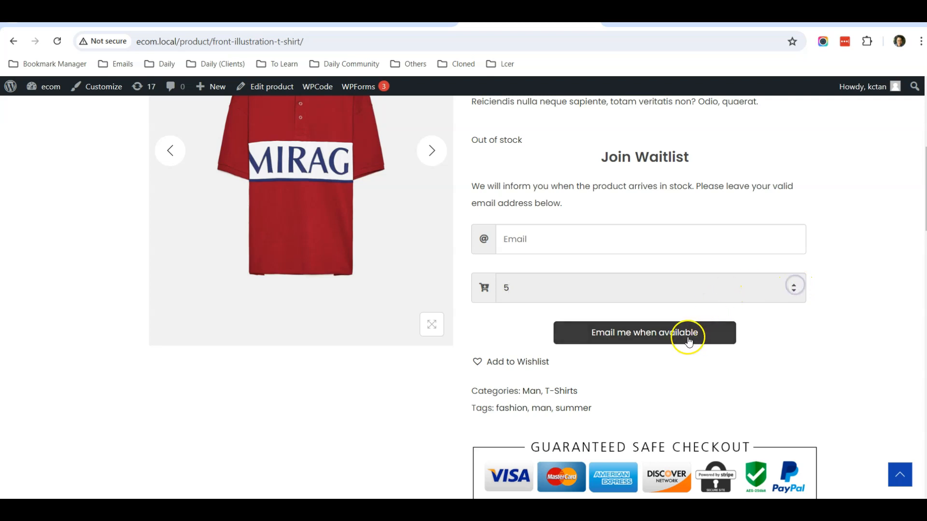
pyautogui.click(664, 341)
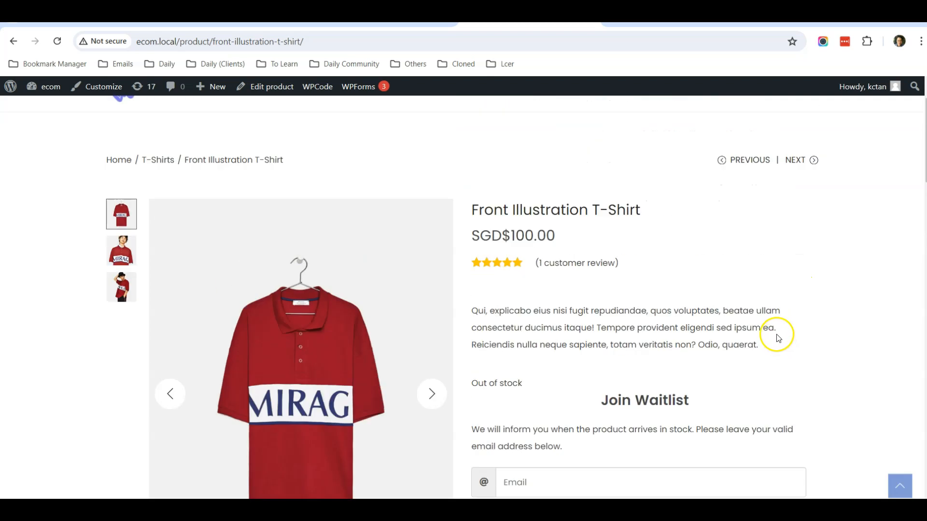